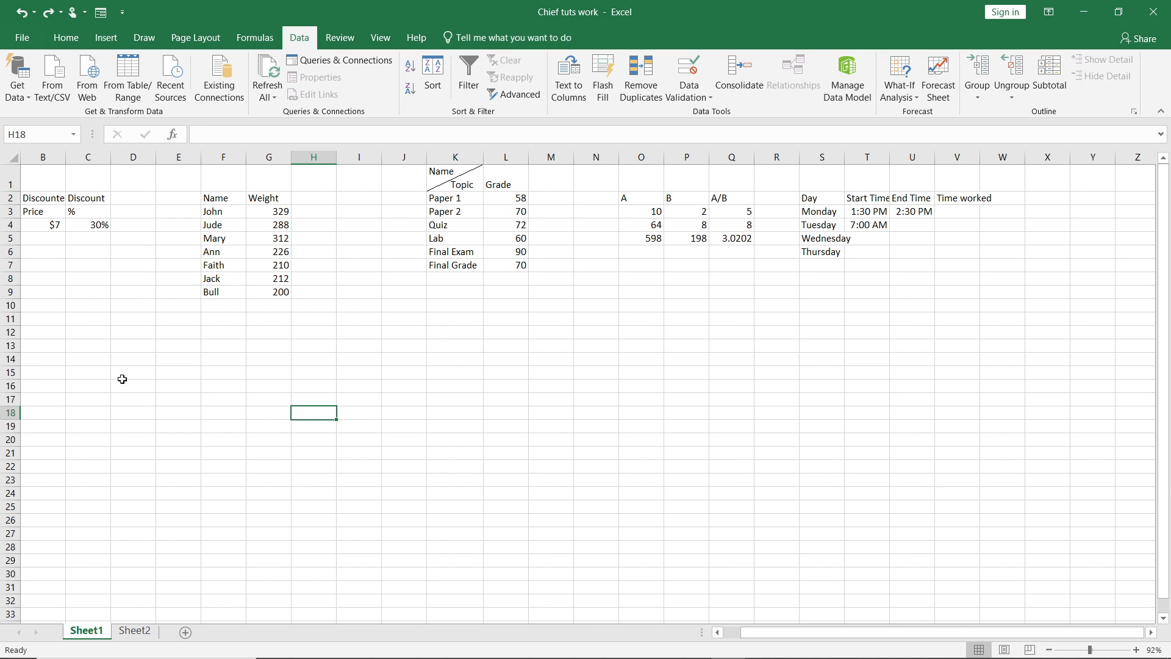
Open data validation for the whole of row 10 on Sheet1 and allow only List entries.
left_click(7, 304)
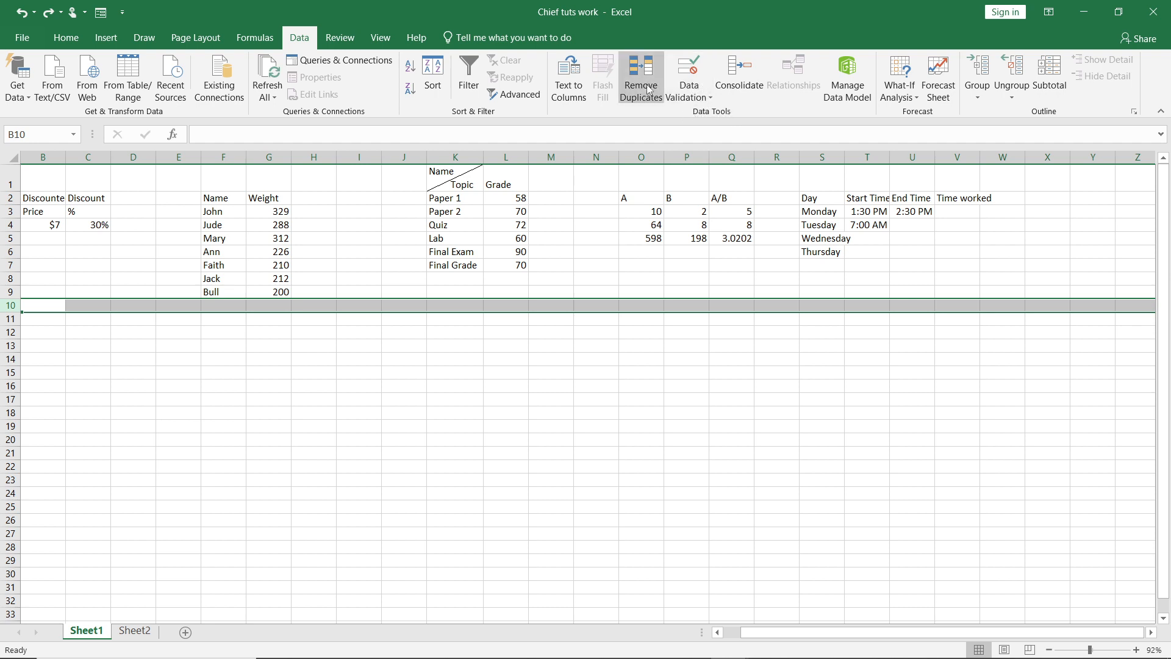
left_click(695, 100)
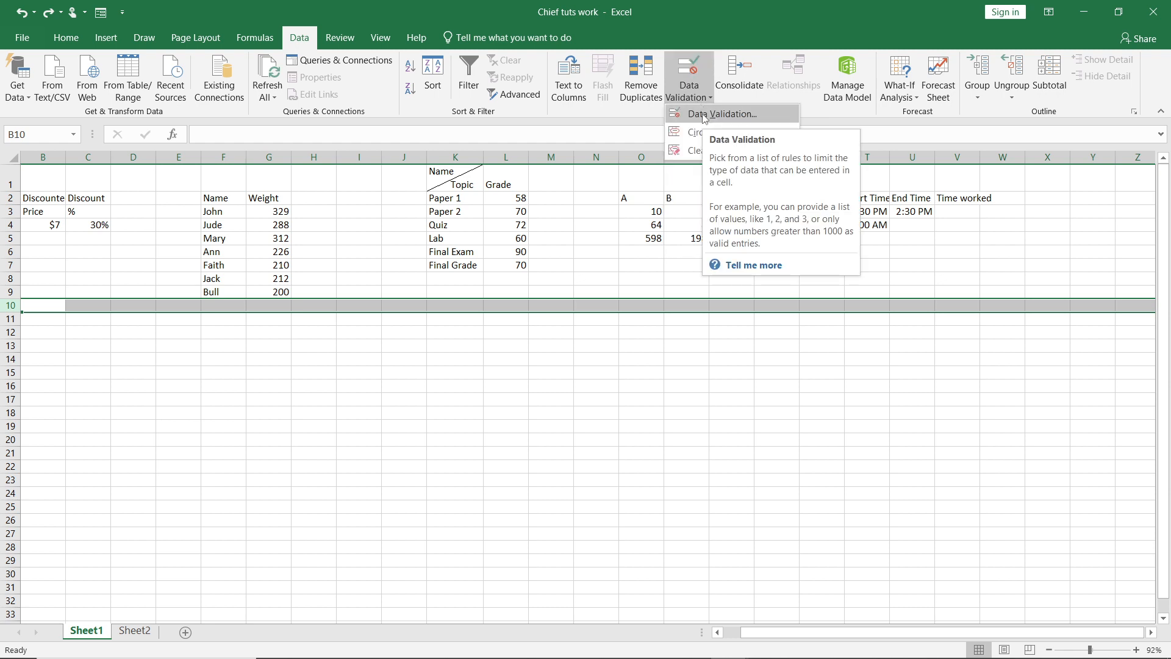
left_click(704, 115)
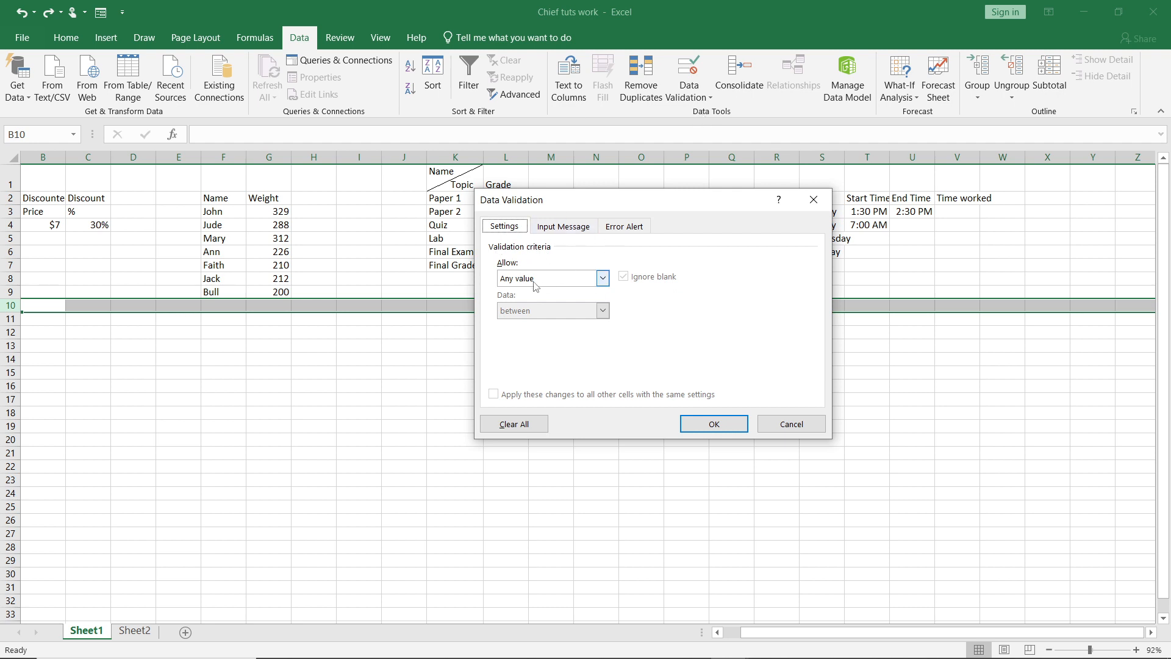
left_click(604, 280)
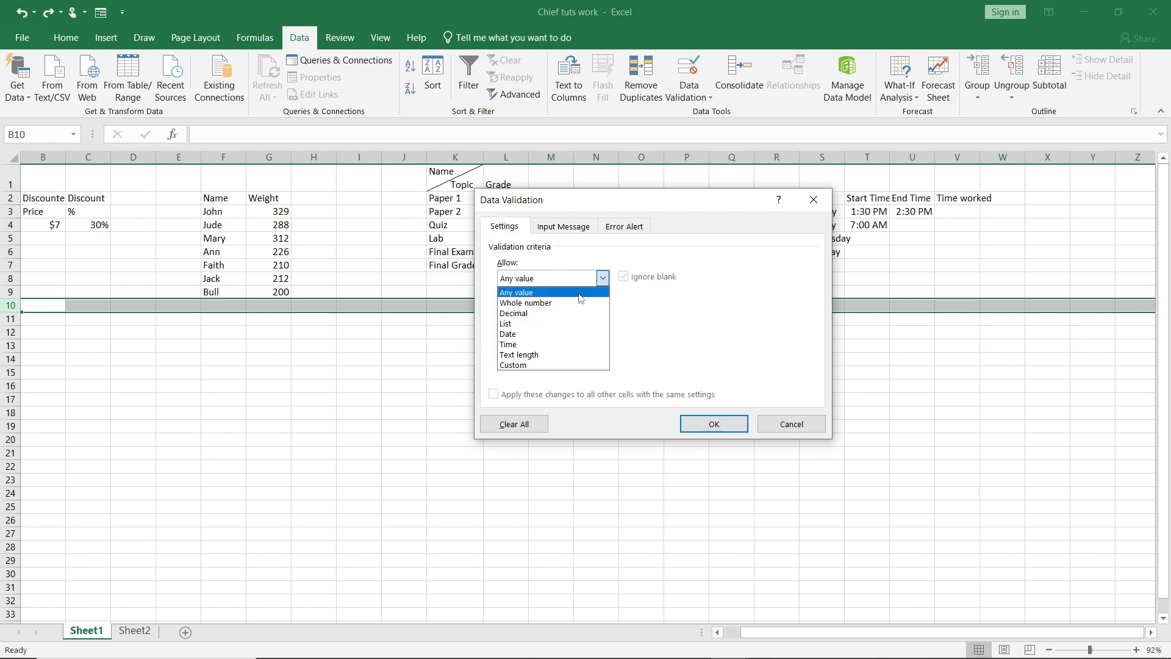
left_click(556, 324)
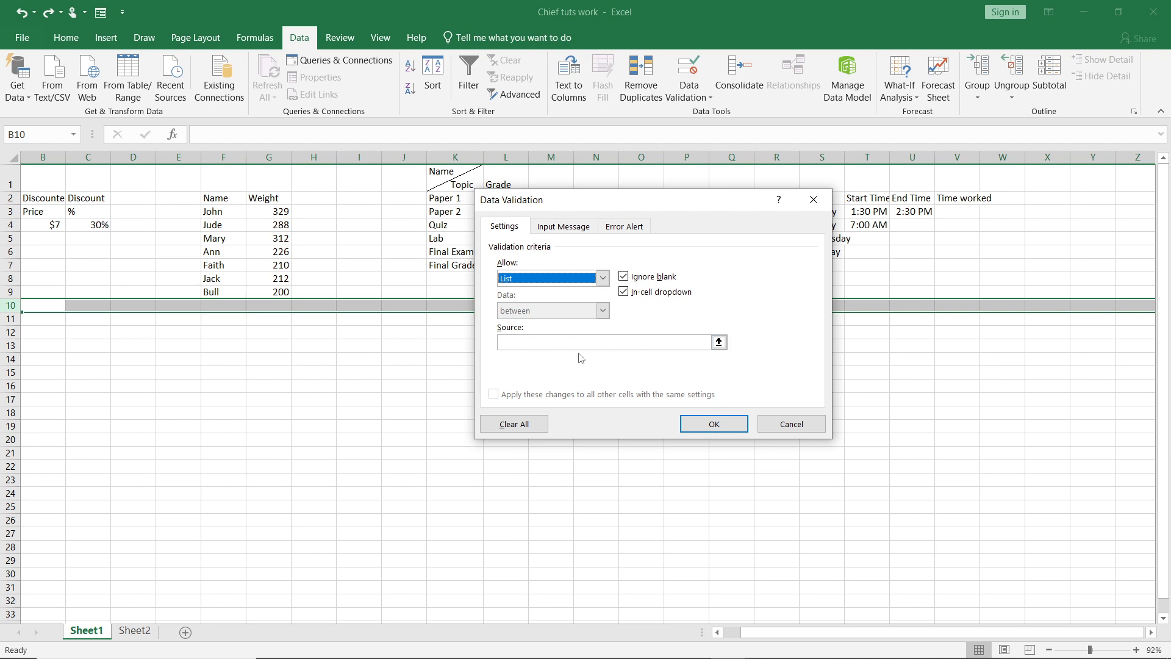
Set the validation list's source to Sheet2 cells A3:B3 and apply the rule to row 10.
left_click(719, 342)
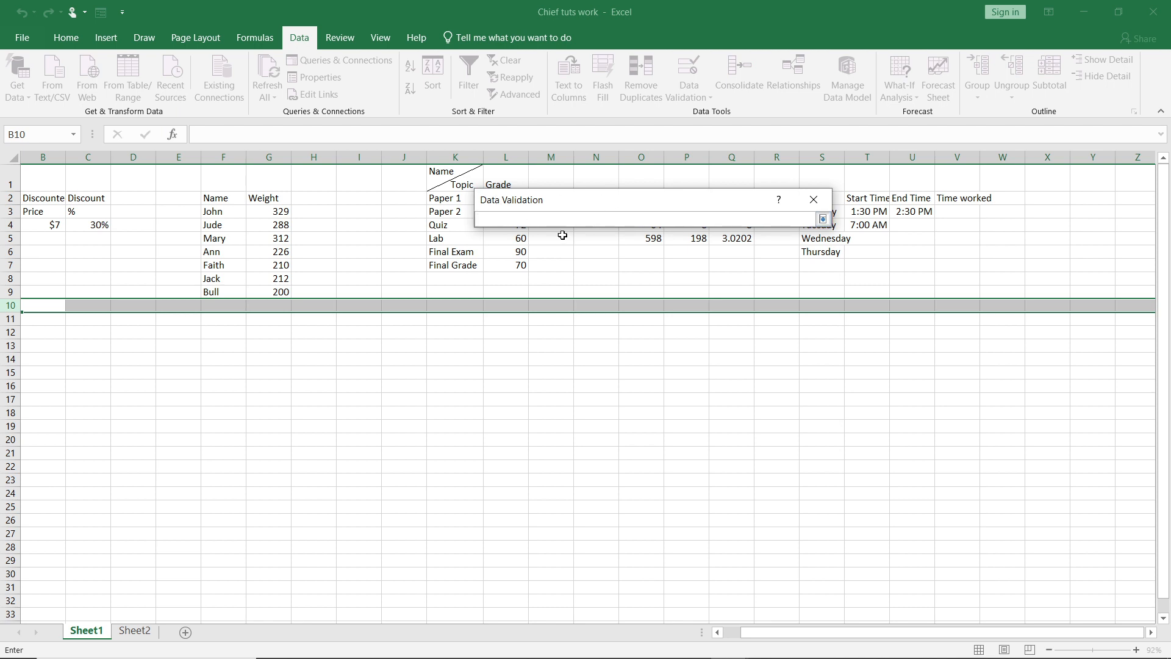
left_click(144, 632)
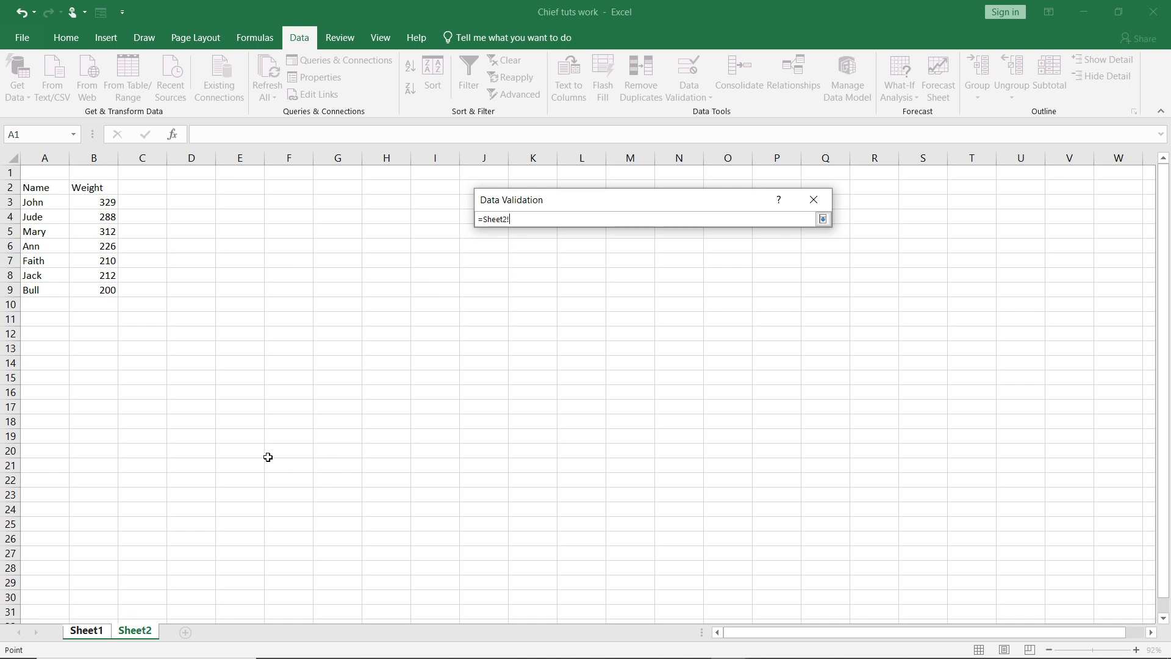
left_click(35, 205)
left_click_drag(63, 206, 98, 203)
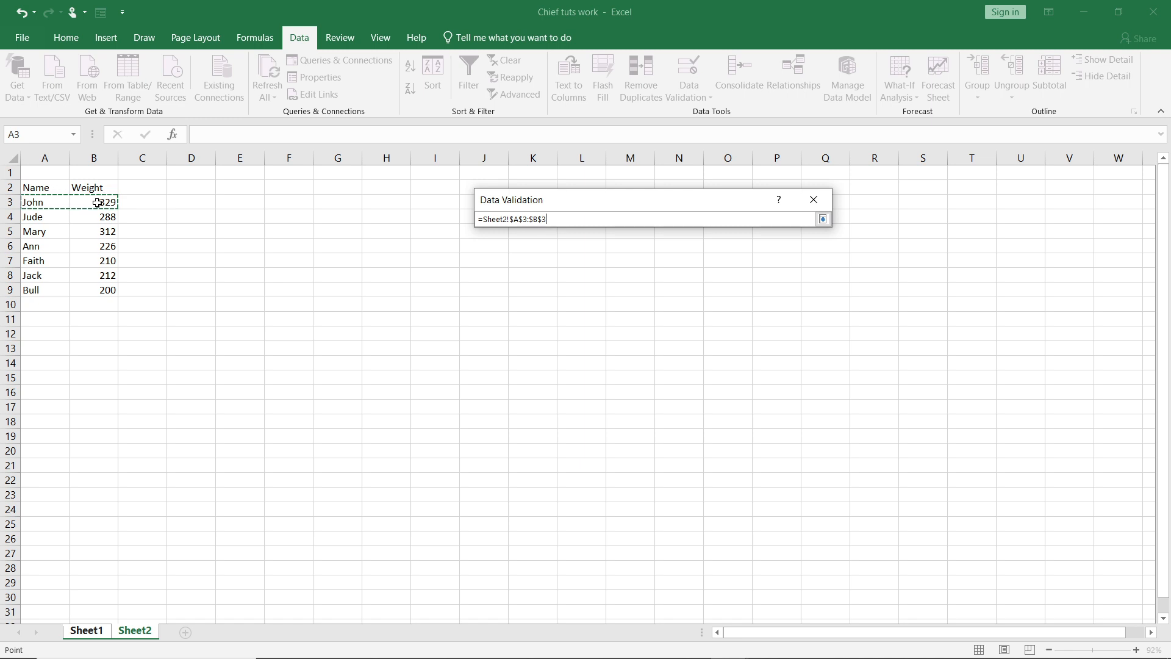
left_click(823, 219)
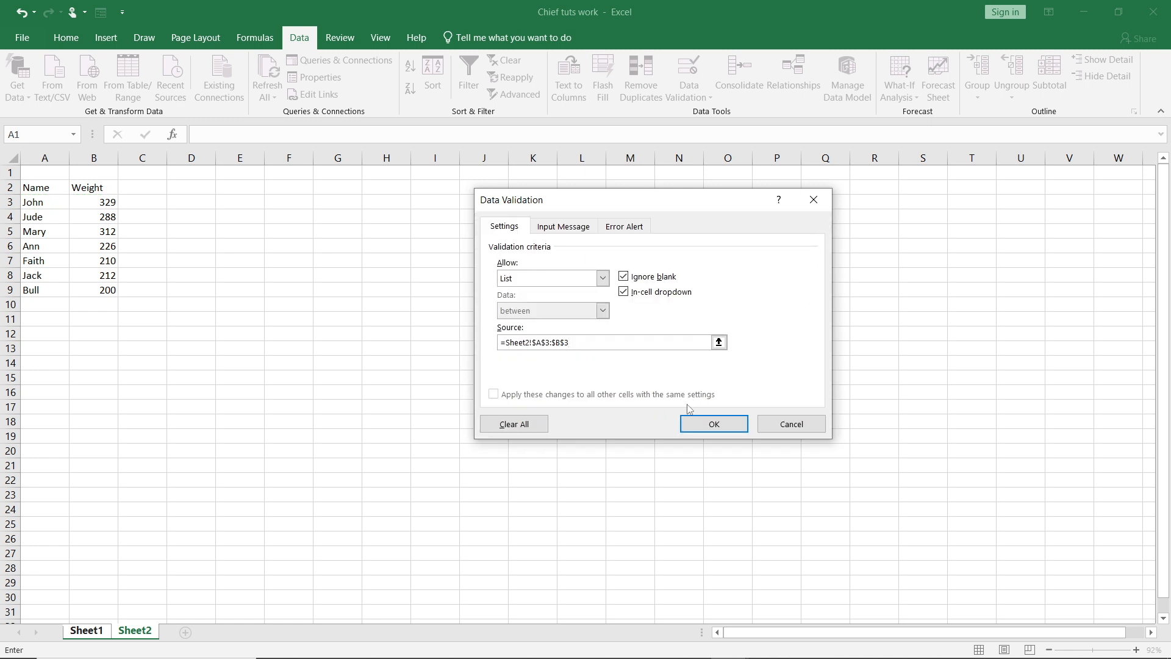
left_click(703, 425)
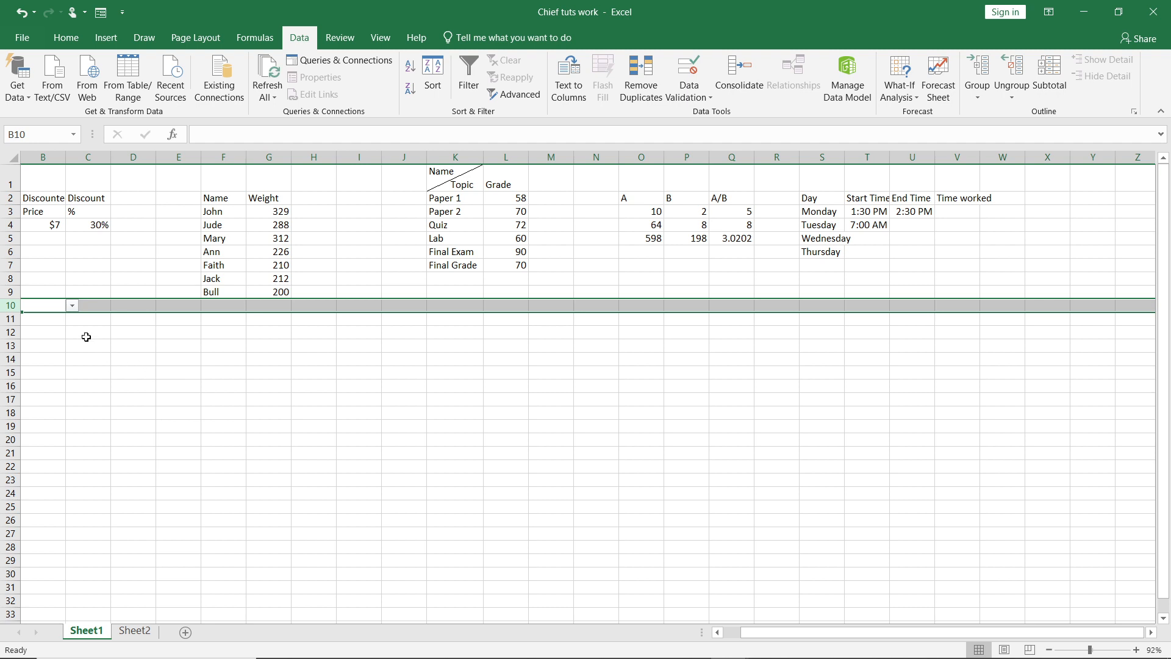
Try both drop-down entries in cell B10, first the name and finally the value 329.
left_click(73, 307)
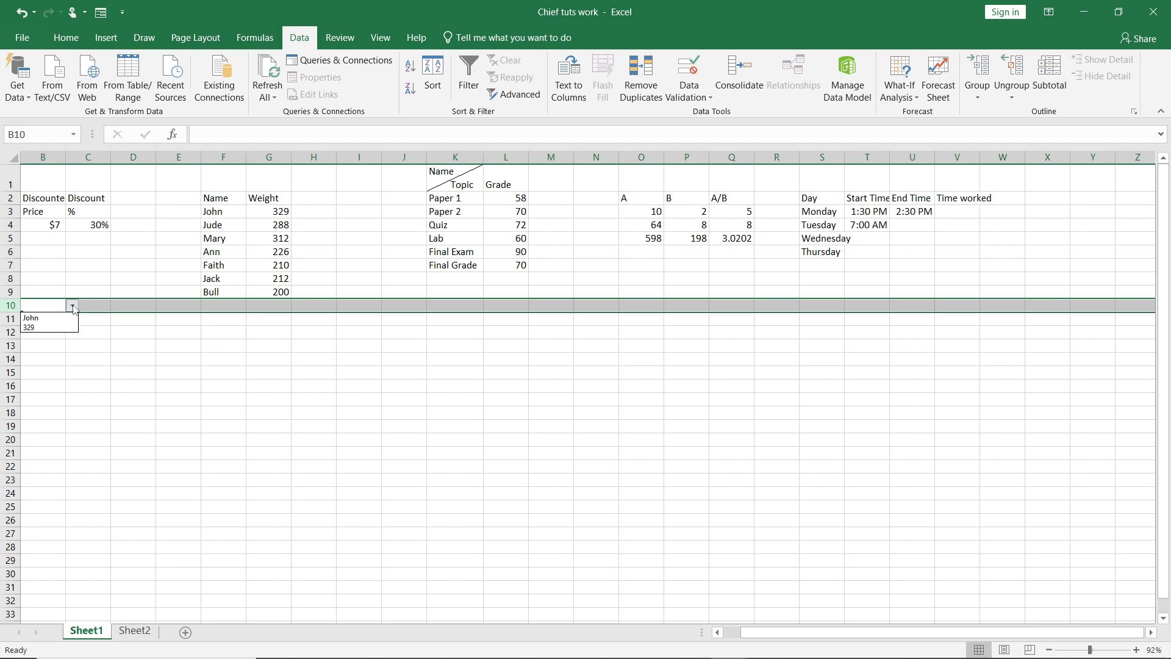
left_click(54, 317)
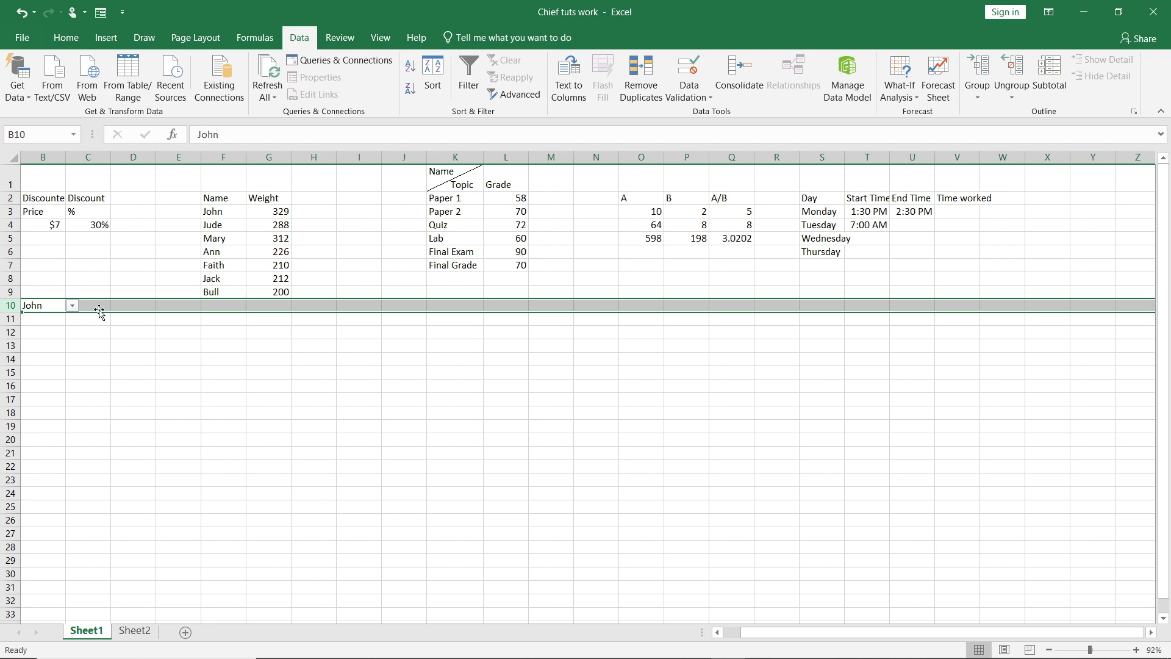
left_click(72, 305)
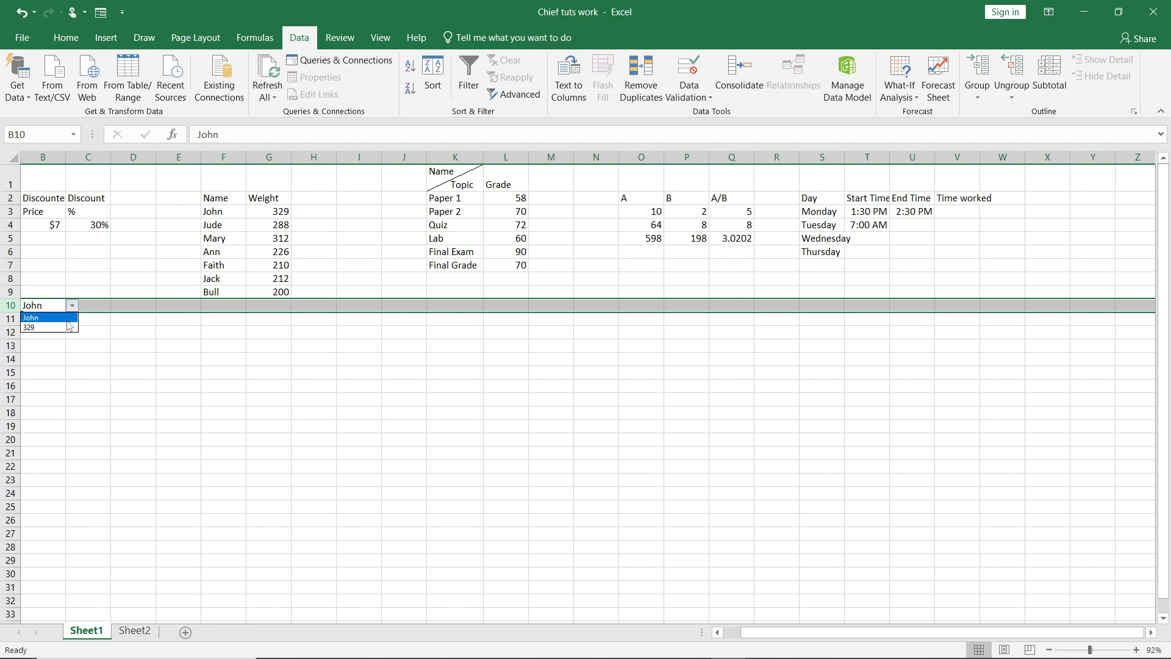
left_click(66, 318)
left_click(72, 305)
left_click(67, 328)
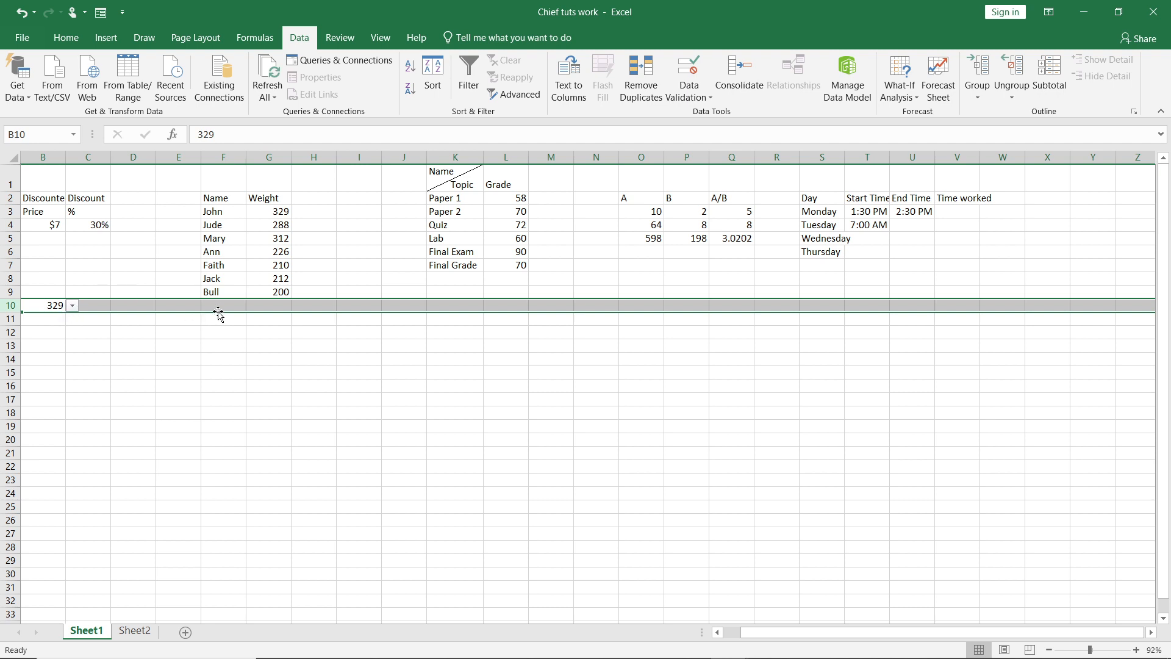
Fill F10 with the name and G10 with 329 by choosing them from the cells' drop-down lists.
double_click(225, 343)
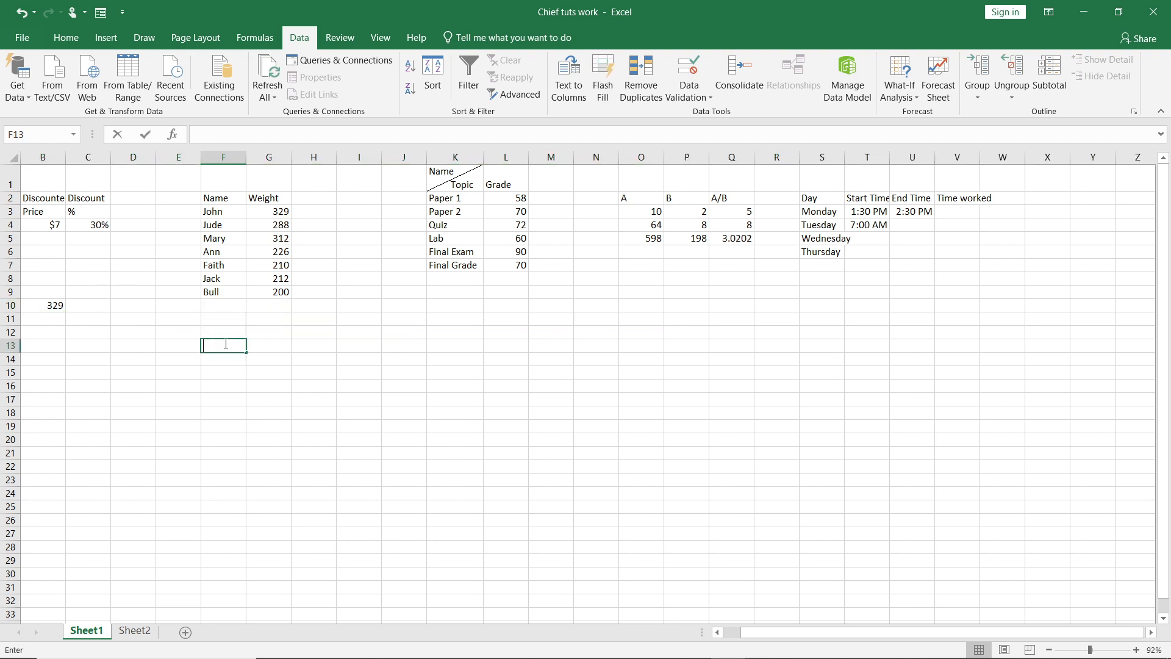
left_click(225, 307)
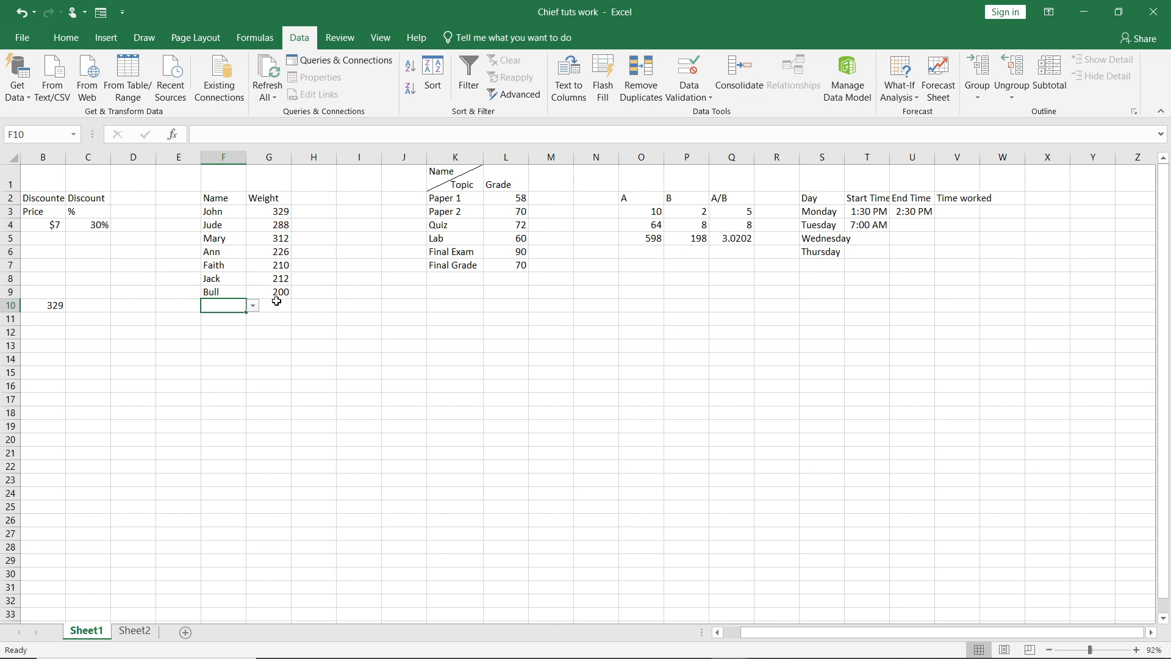
left_click(253, 305)
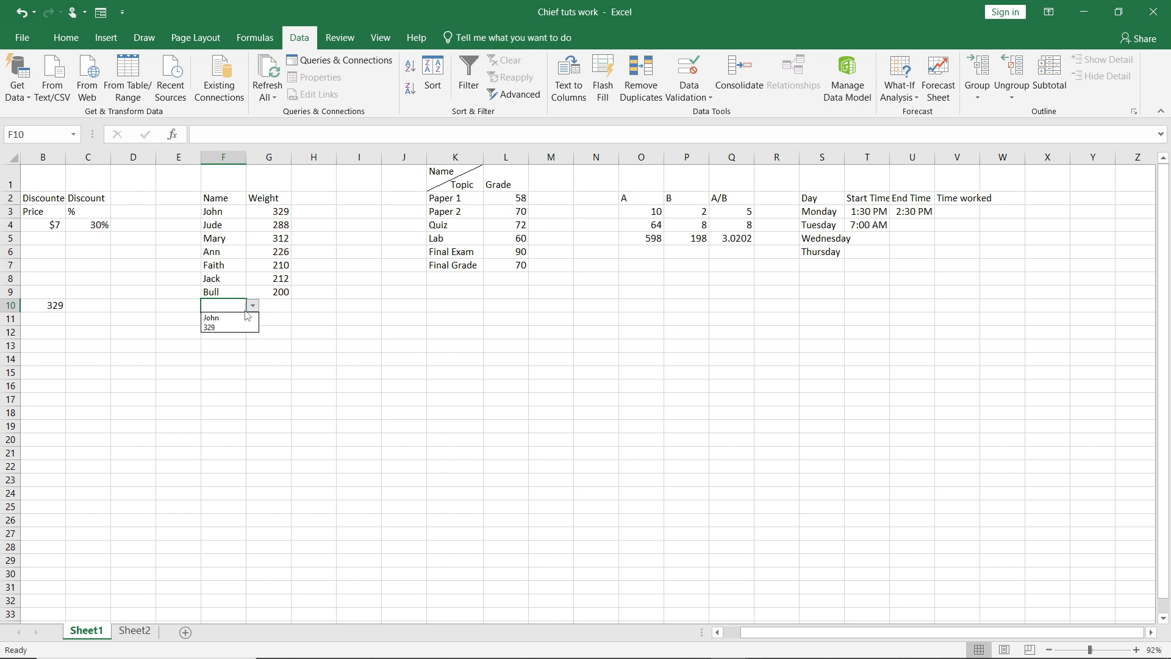
left_click(225, 319)
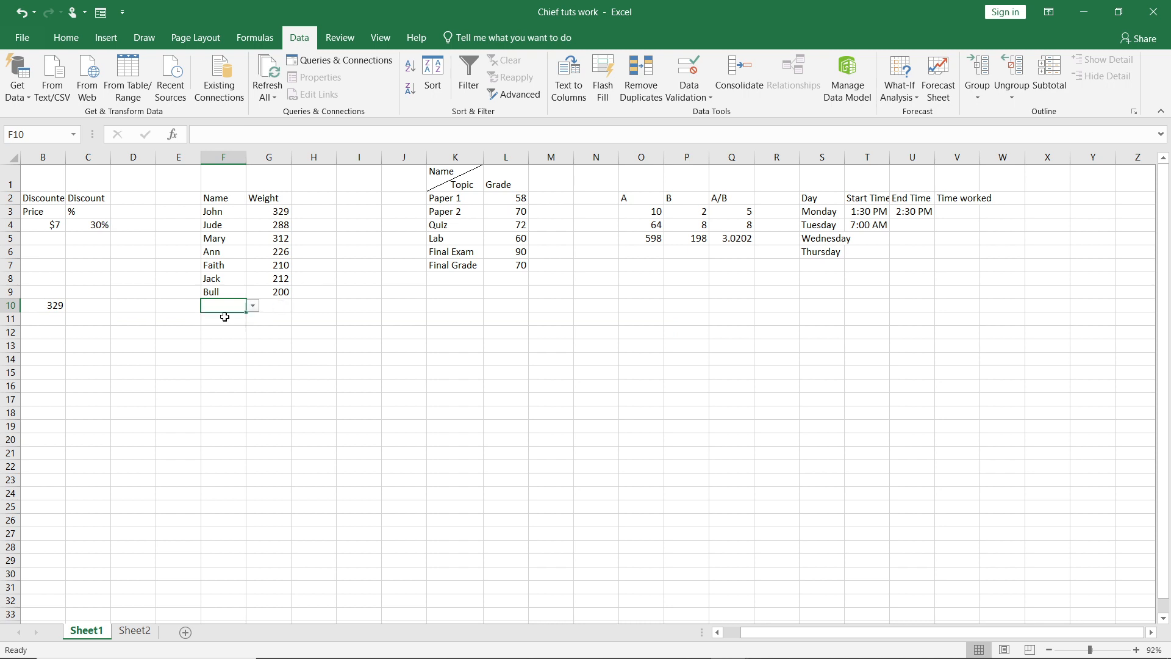
left_click(282, 309)
left_click(298, 306)
left_click(293, 328)
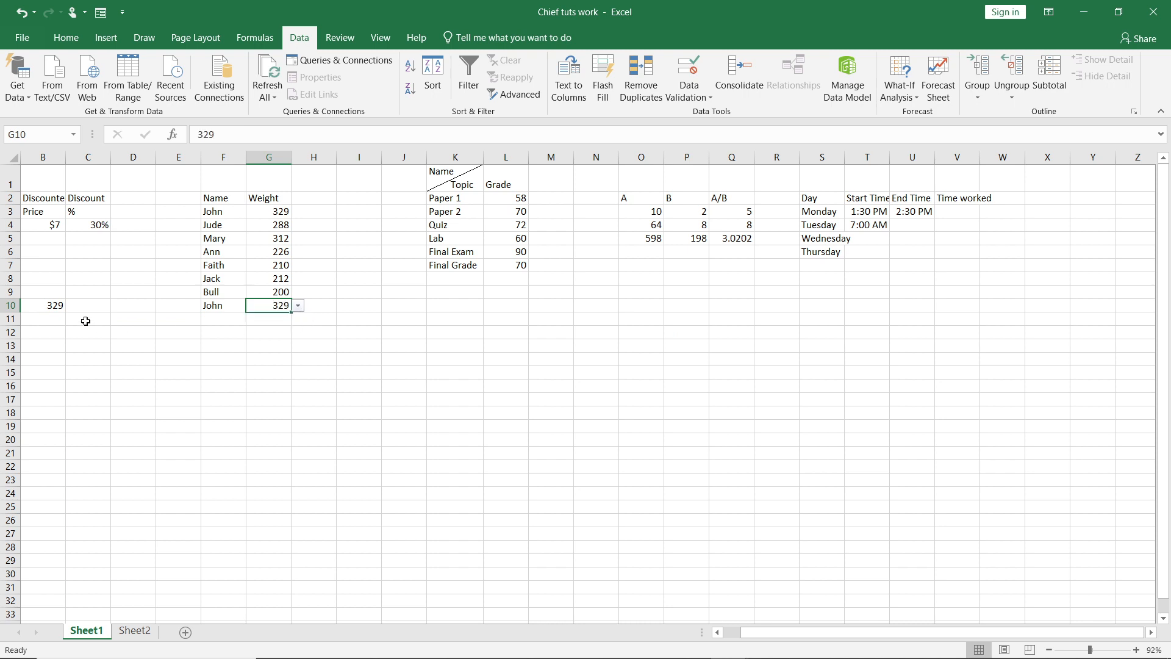
Clear the value from cell B10.
left_click(52, 311)
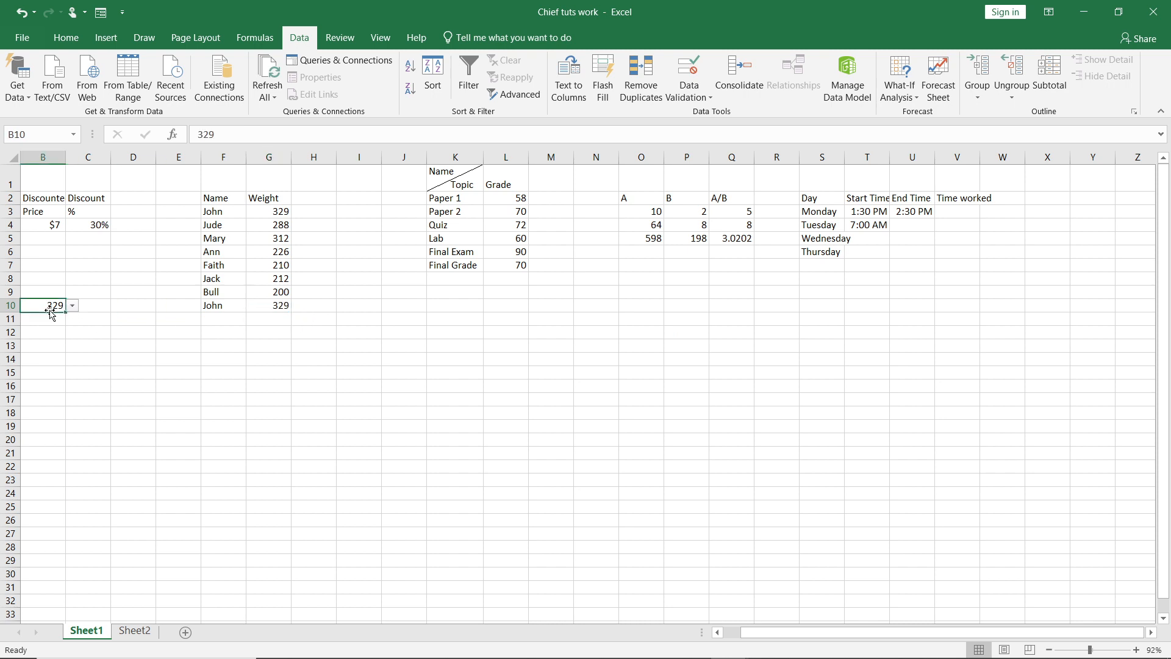
left_click(225, 139)
key("BackSpace")
key("BackSpace")
key("BackSpace")
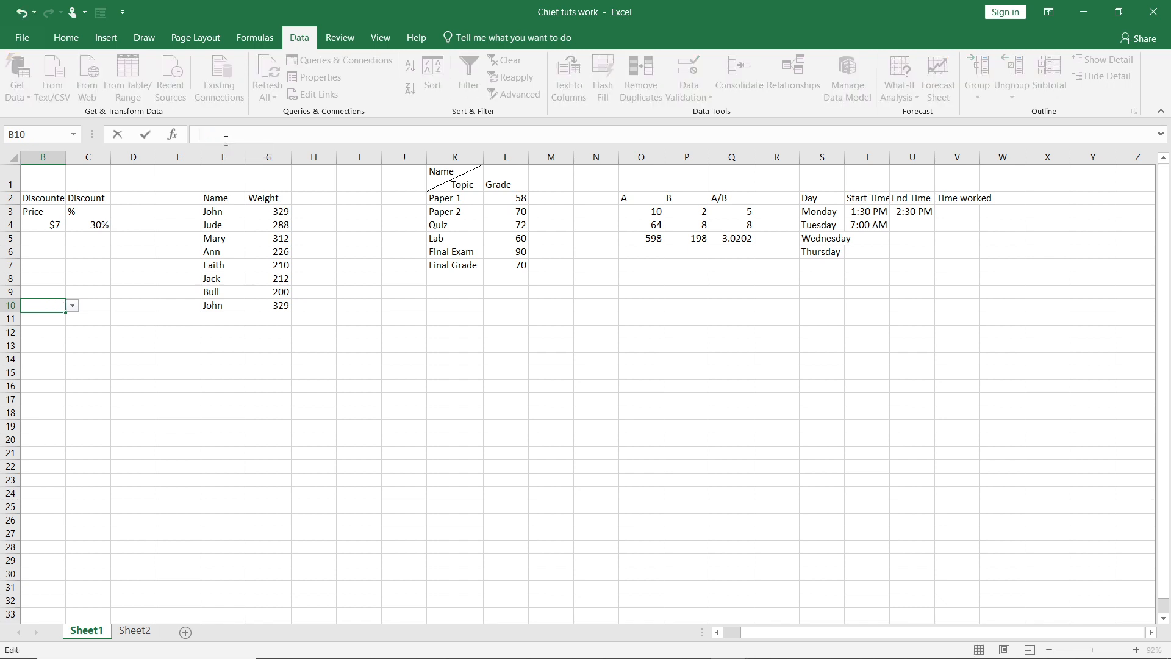
left_click(263, 372)
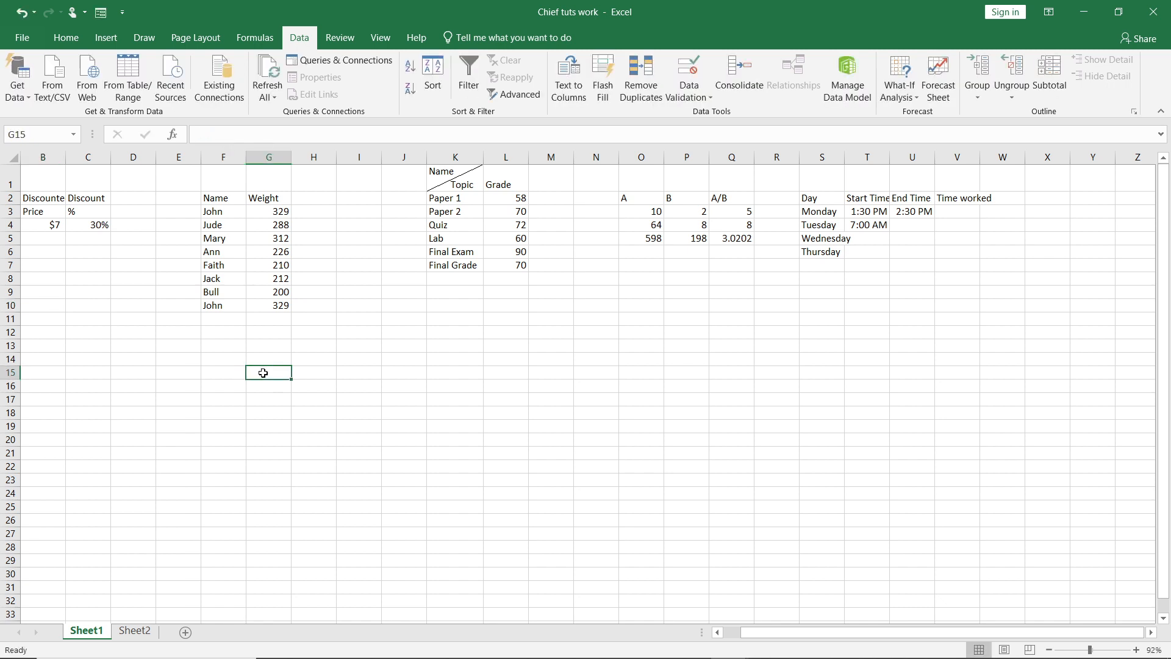